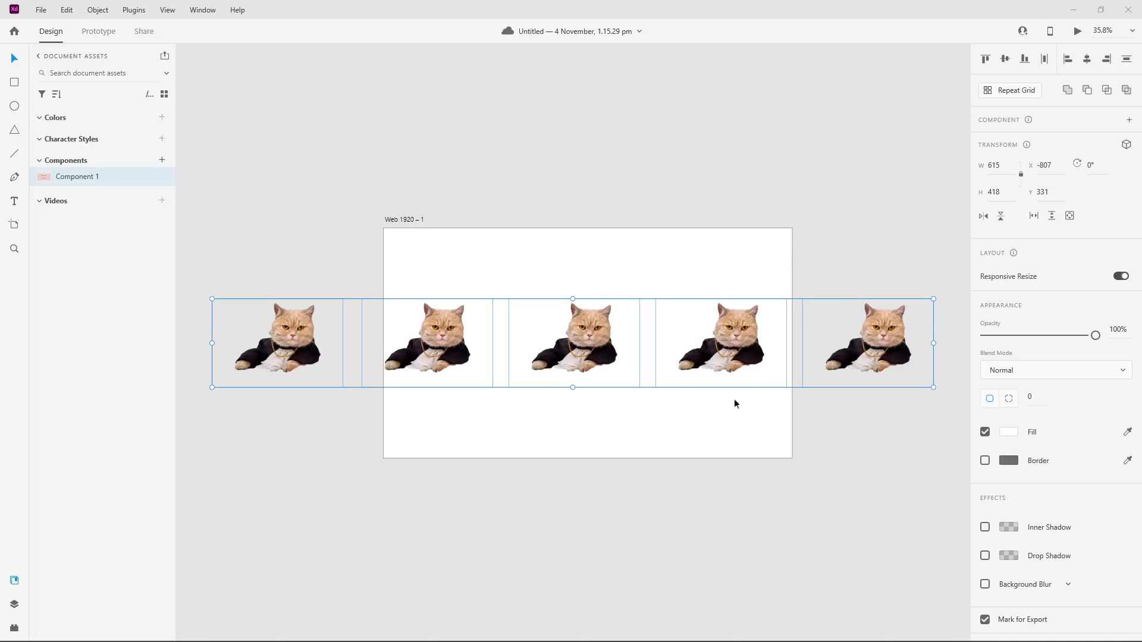
{"action": "left_click", "coordinate": [877, 434]}
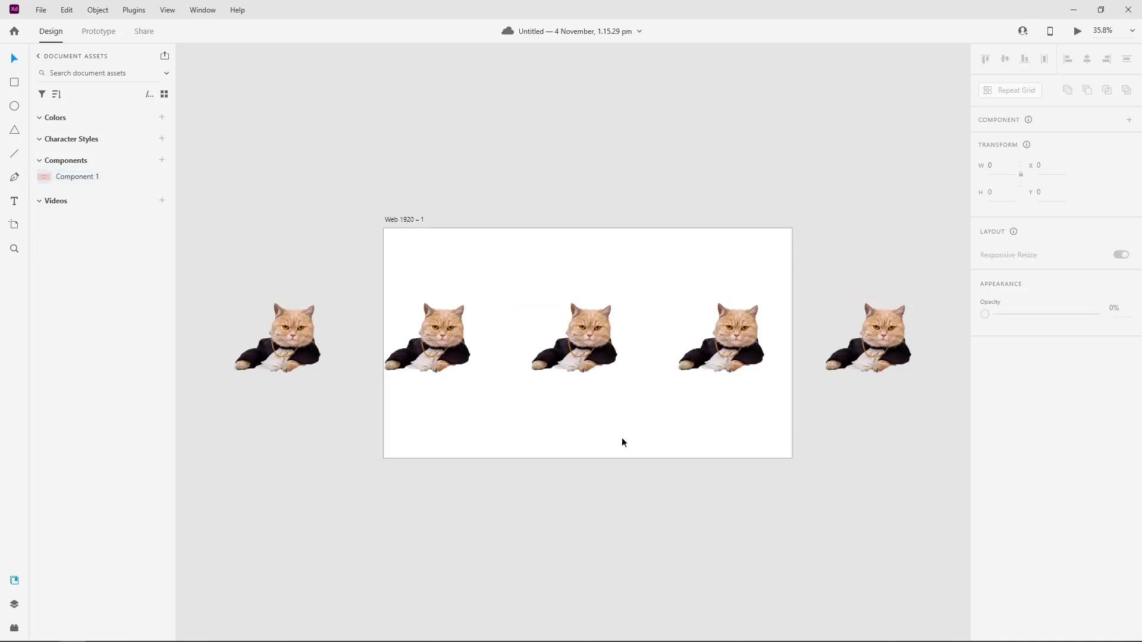
{"action": "left_click", "coordinate": [455, 324]}
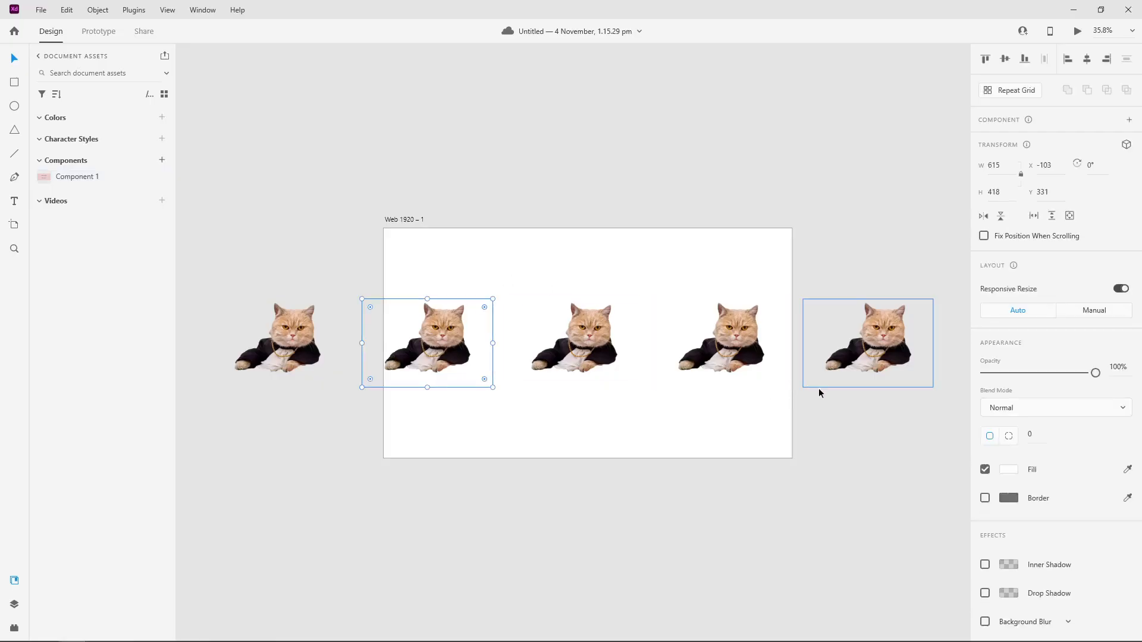
{"action": "left_click_drag", "start_coordinate": [875, 409], "coordinate": [248, 305]}
{"action": "right_click", "coordinate": [483, 312]}
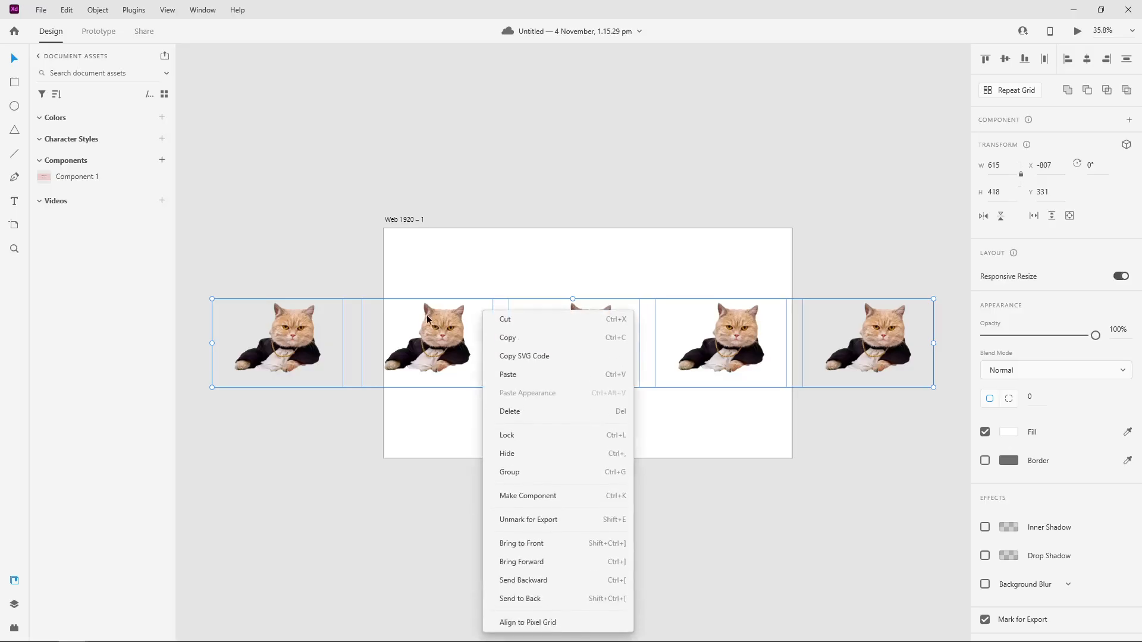
{"action": "left_click", "coordinate": [443, 442]}
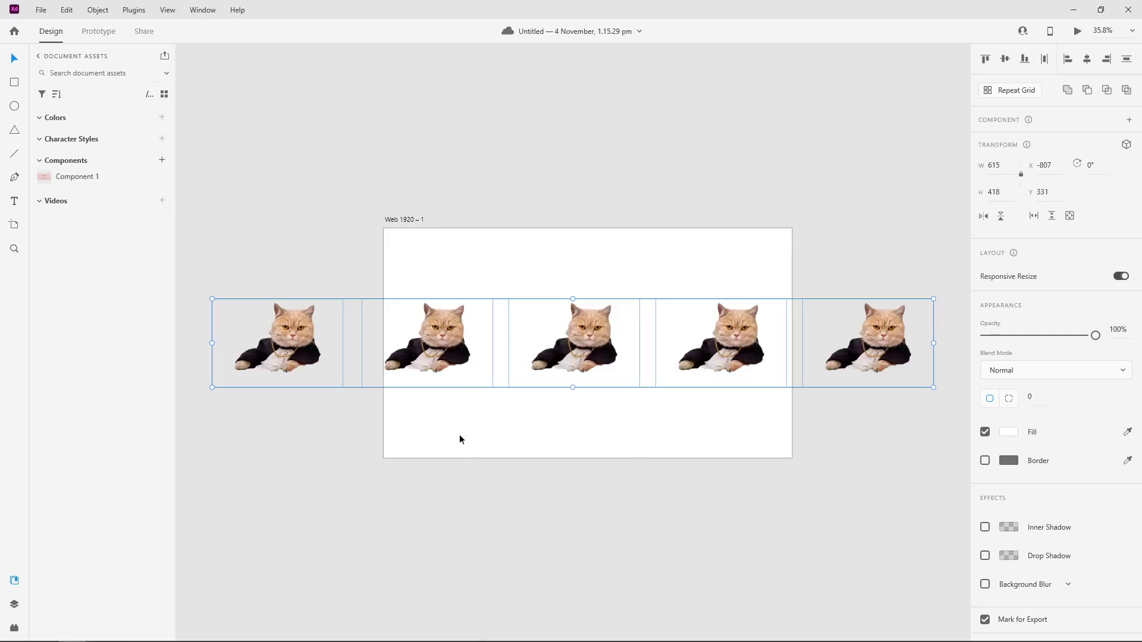
{"action": "left_click", "coordinate": [565, 410]}
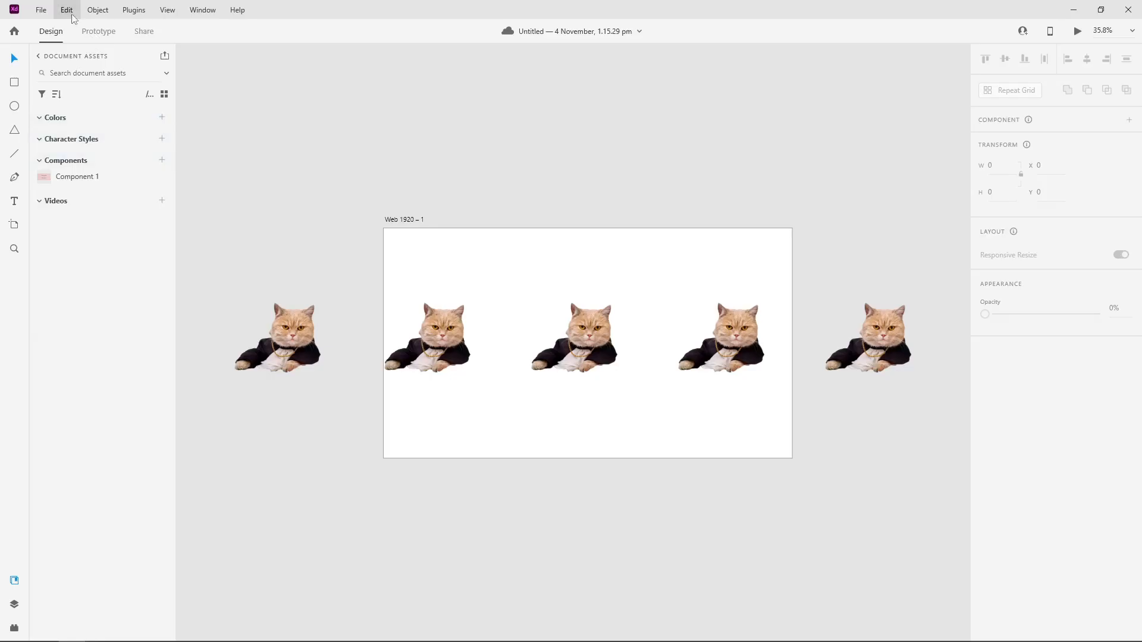
Step: Add the text "ssample text" beneath the row of cat images on the artboard
{"action": "left_click", "coordinate": [15, 202]}
{"action": "left_click", "coordinate": [465, 426]}
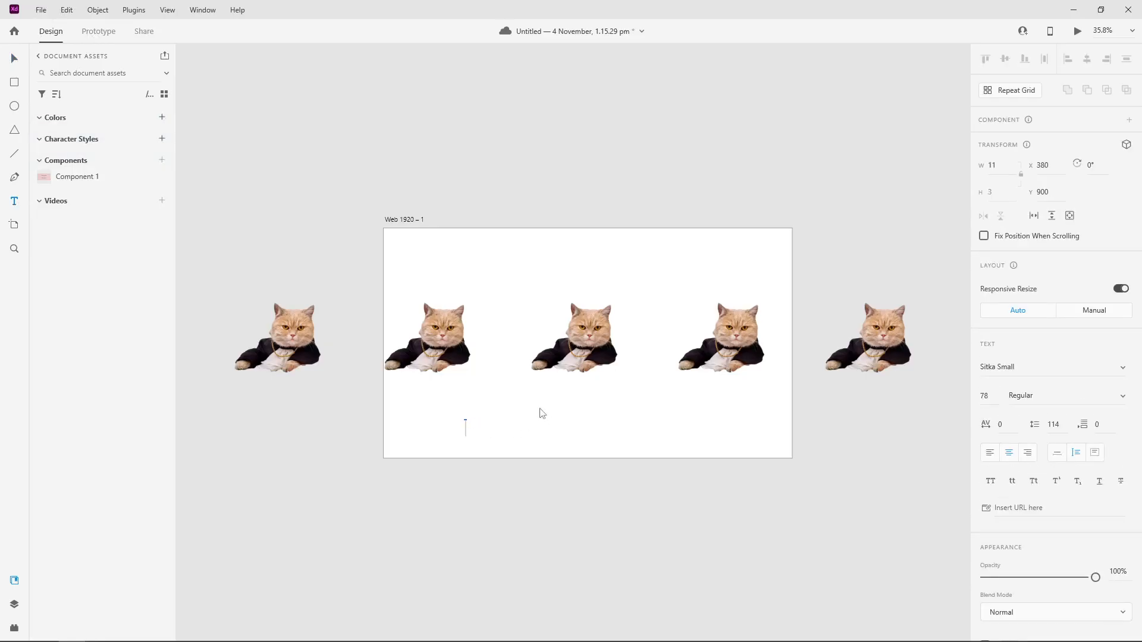
{"action": "key", "text": "Return"}
{"action": "key", "text": "Return"}
{"action": "key", "text": "BackSpace"}
{"action": "key", "text": "BackSpace"}
{"action": "key", "text": "Return"}
{"action": "key", "text": "Return"}
{"action": "key", "text": "Return"}
{"action": "key", "text": "Return"}
{"action": "key", "text": "Return"}
{"action": "key", "text": "Return"}
{"action": "key", "text": "Return"}
{"action": "key", "text": "Return"}
{"action": "key", "text": "Return"}
{"action": "key", "text": "Return"}
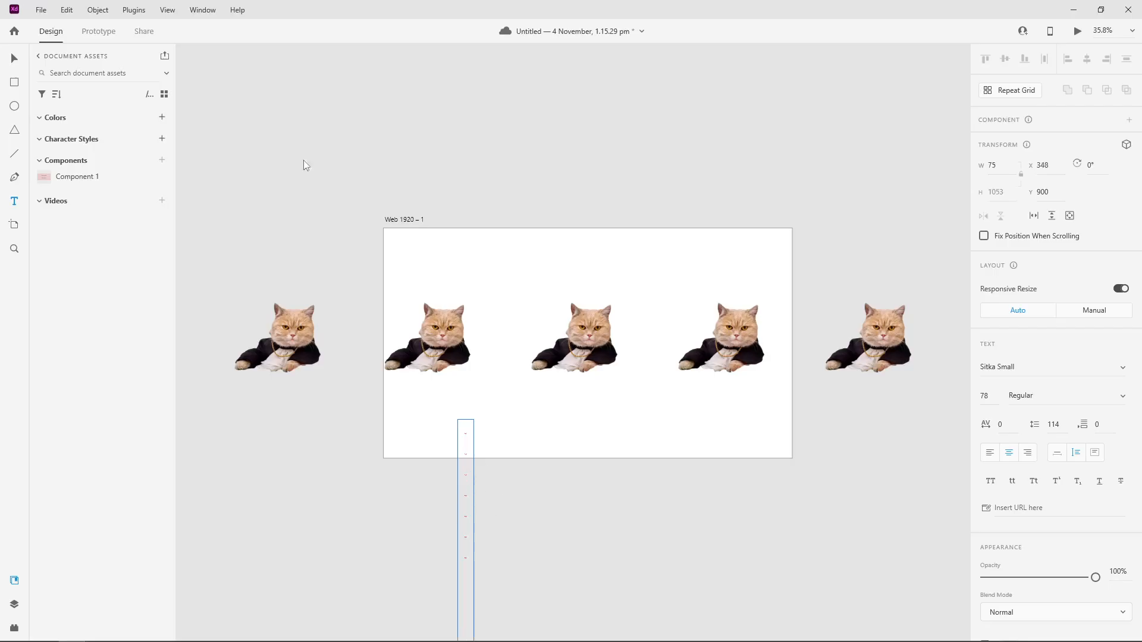
Step: Widen the text box to about 1187 so the text fits one line, and place it beneath the middle cat image
{"action": "left_click", "coordinate": [13, 57]}
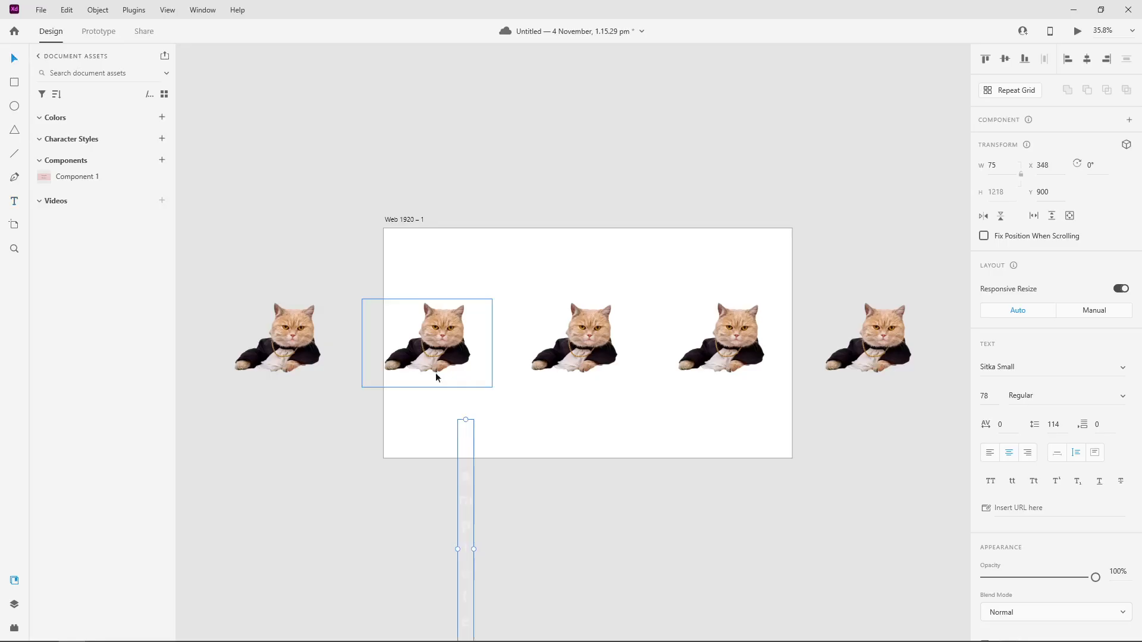
{"action": "left_click_drag", "start_coordinate": [466, 445], "coordinate": [469, 375]}
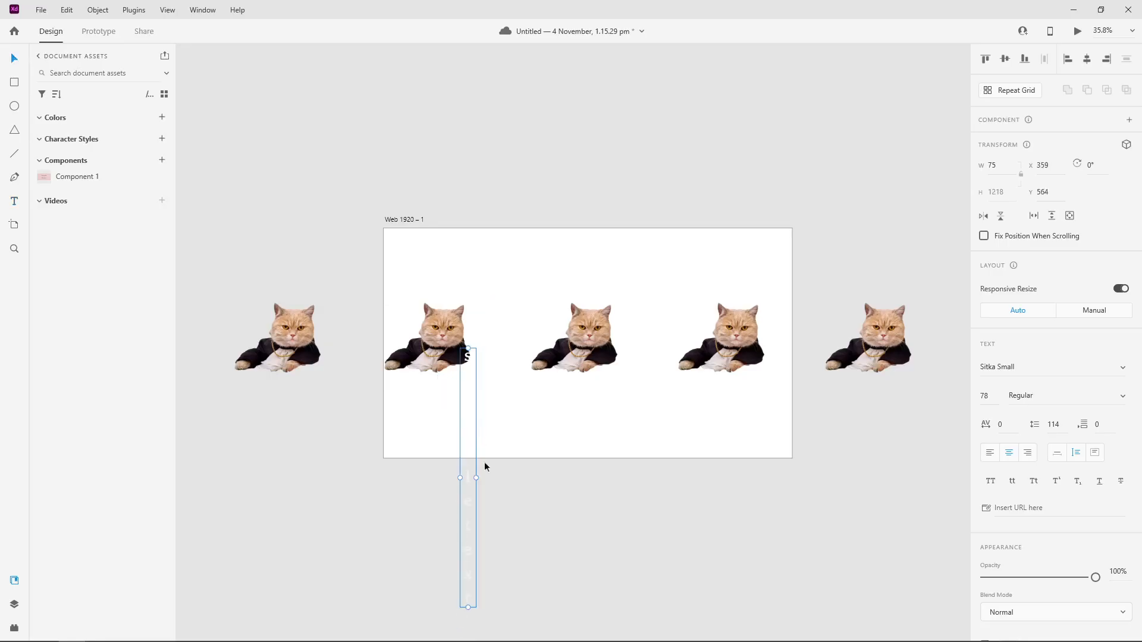
{"action": "left_click_drag", "start_coordinate": [476, 478], "coordinate": [711, 430]}
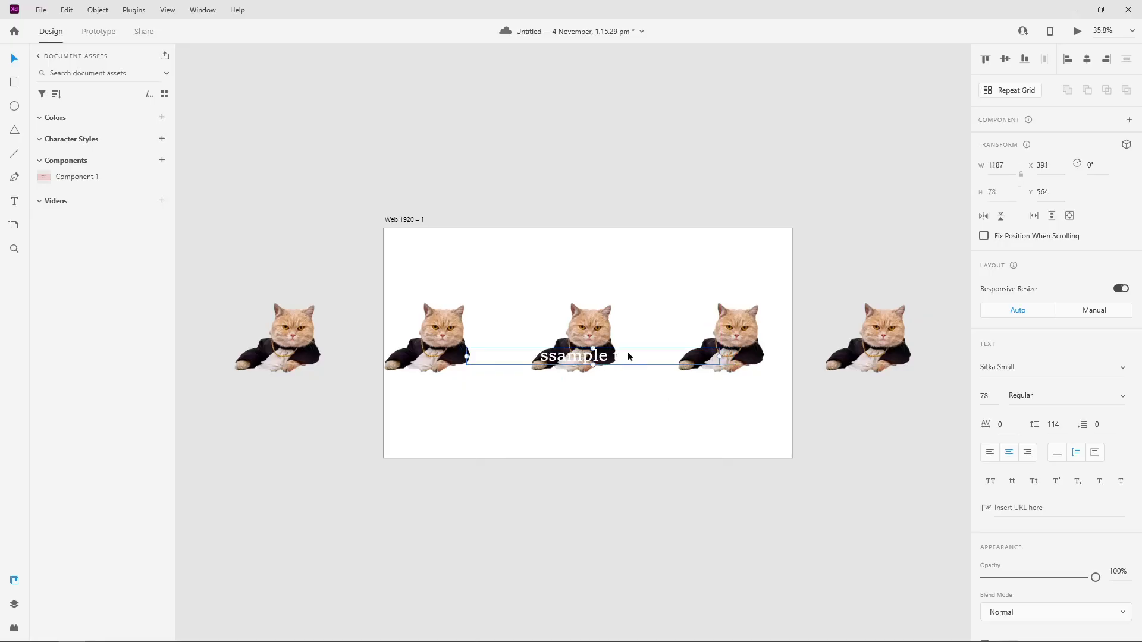
{"action": "left_click_drag", "start_coordinate": [641, 358], "coordinate": [633, 430]}
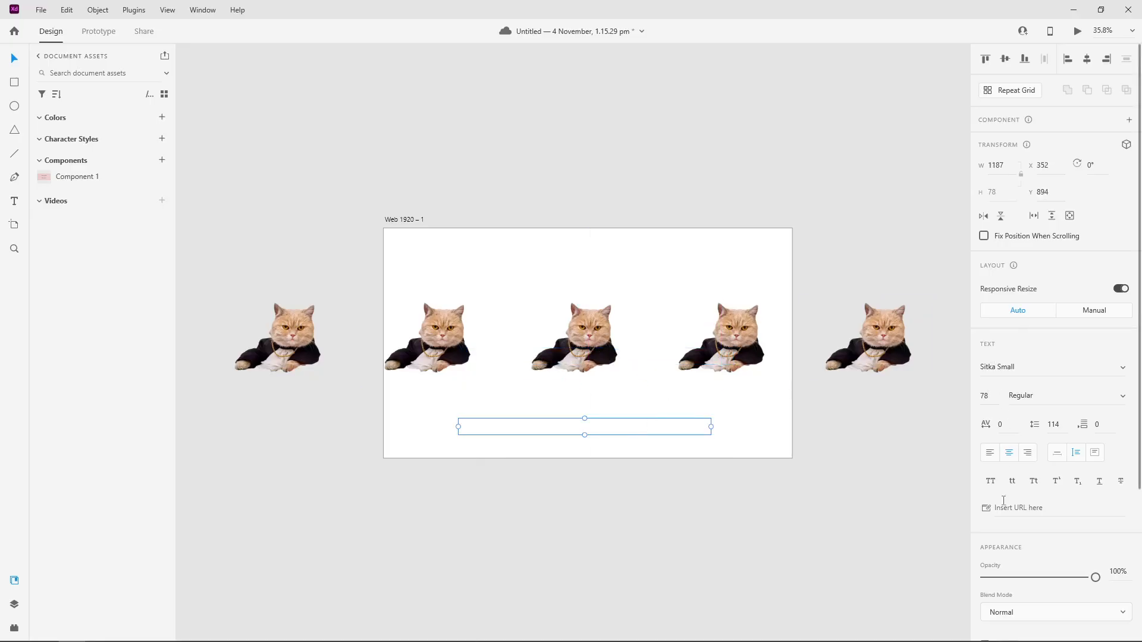
Step: Change the sample text's fill to near-black #0A0101
{"action": "scroll", "coordinate": [1003, 501], "scroll_direction": "down", "scroll_amount": 4}
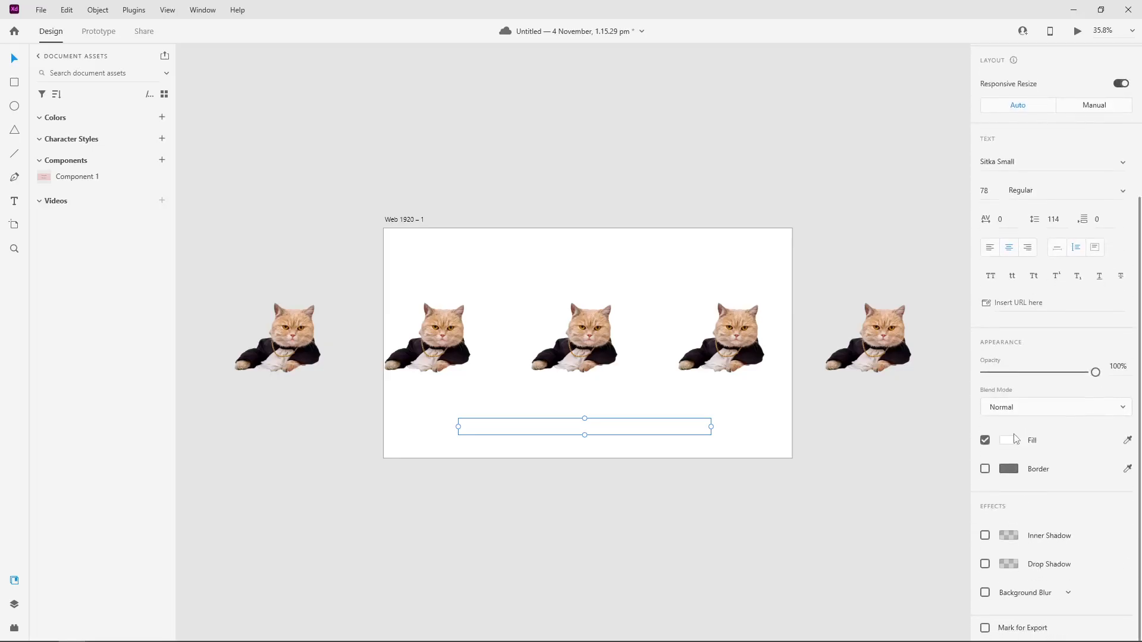
{"action": "left_click", "coordinate": [1007, 440]}
{"action": "left_click_drag", "start_coordinate": [920, 456], "coordinate": [919, 461]}
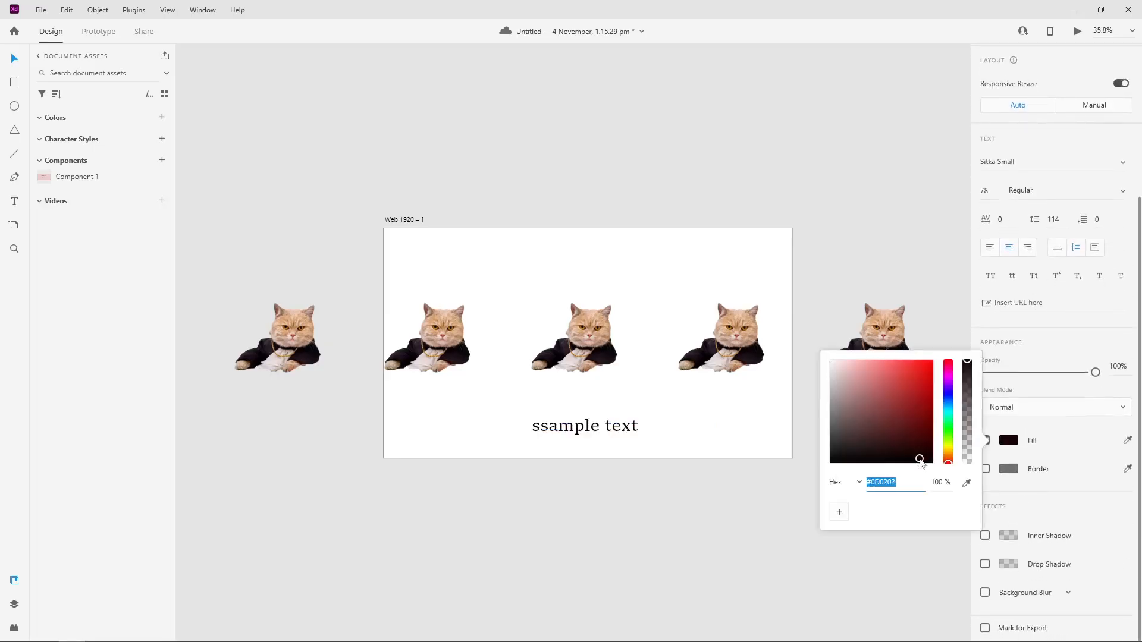
{"action": "left_click", "coordinate": [553, 544]}
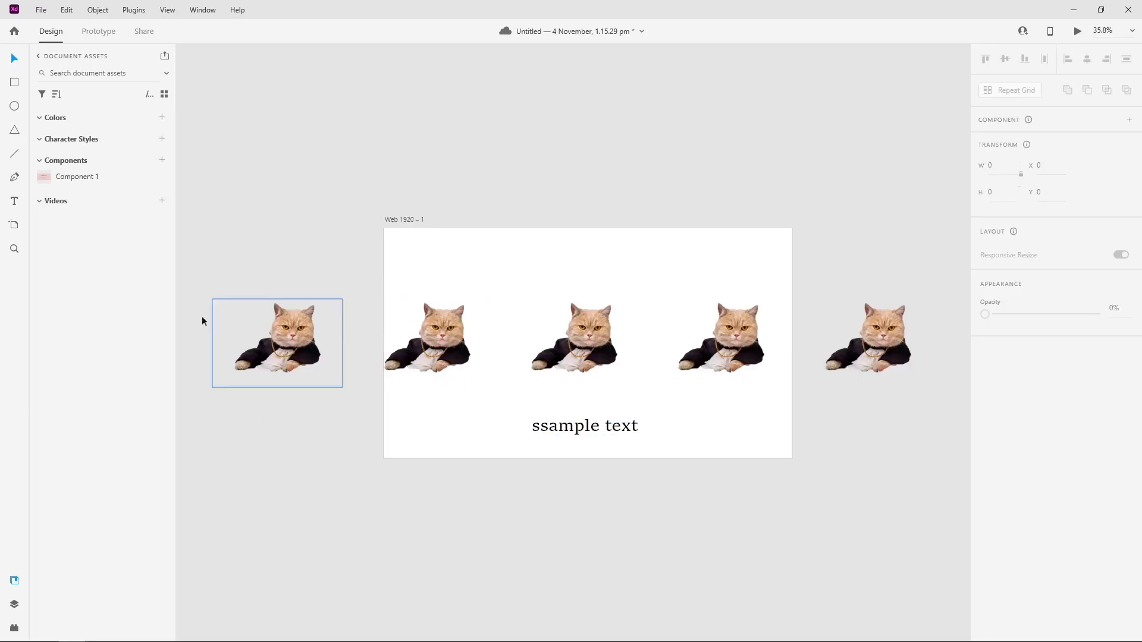
Step: Select all the cat images with the sample text and add their color and character style to the document assets
{"action": "left_click_drag", "start_coordinate": [247, 265], "coordinate": [932, 457]}
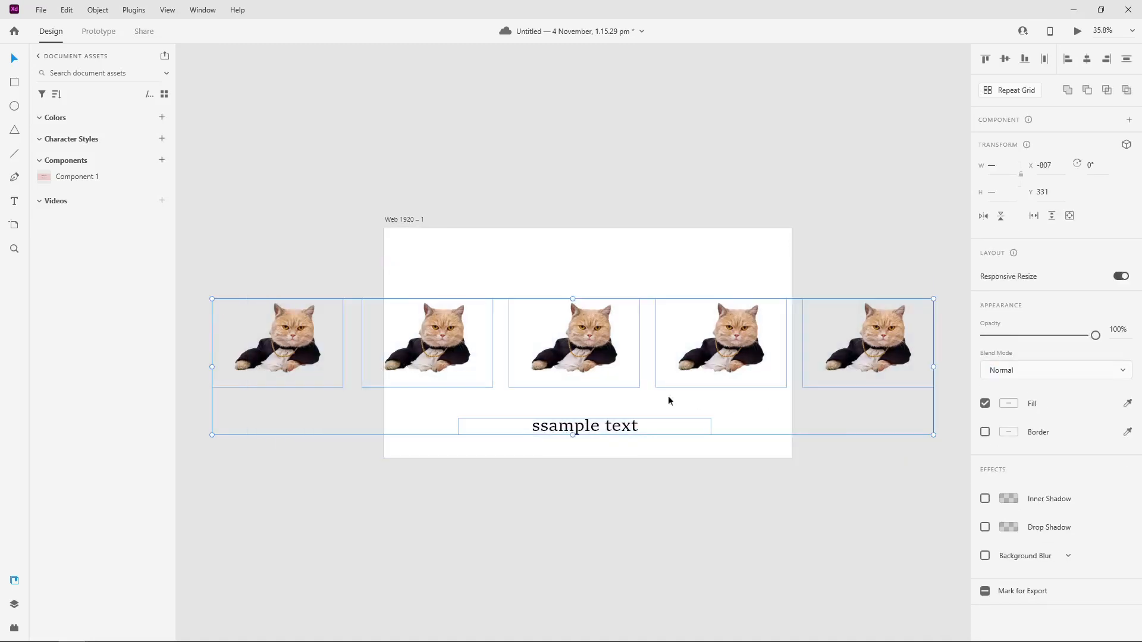
{"action": "right_click", "coordinate": [618, 420]}
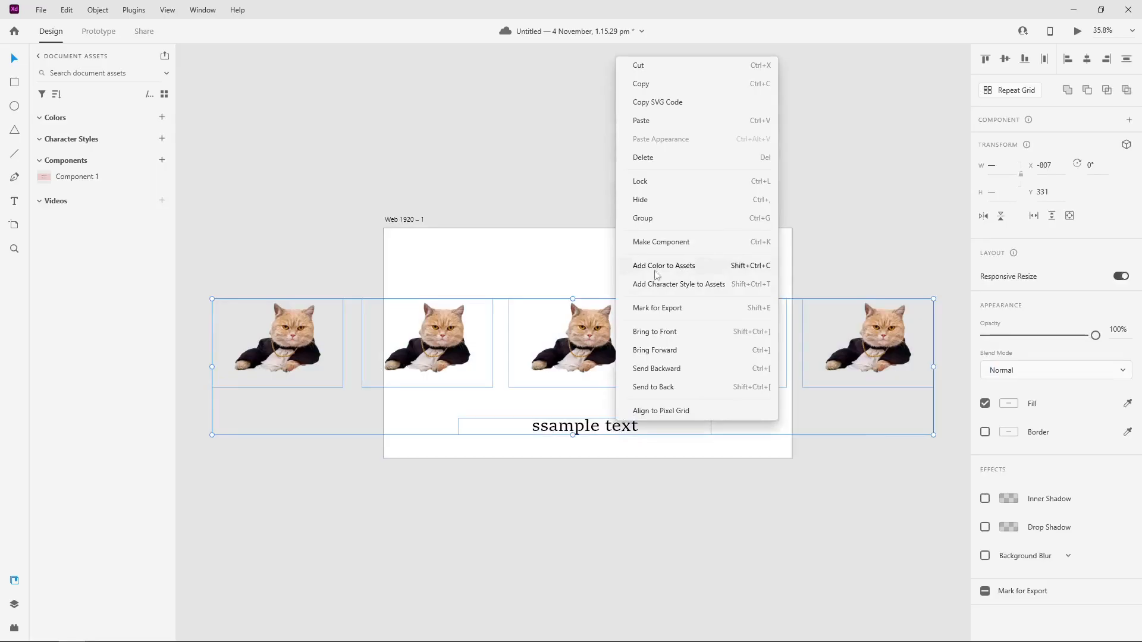
{"action": "left_click", "coordinate": [699, 269]}
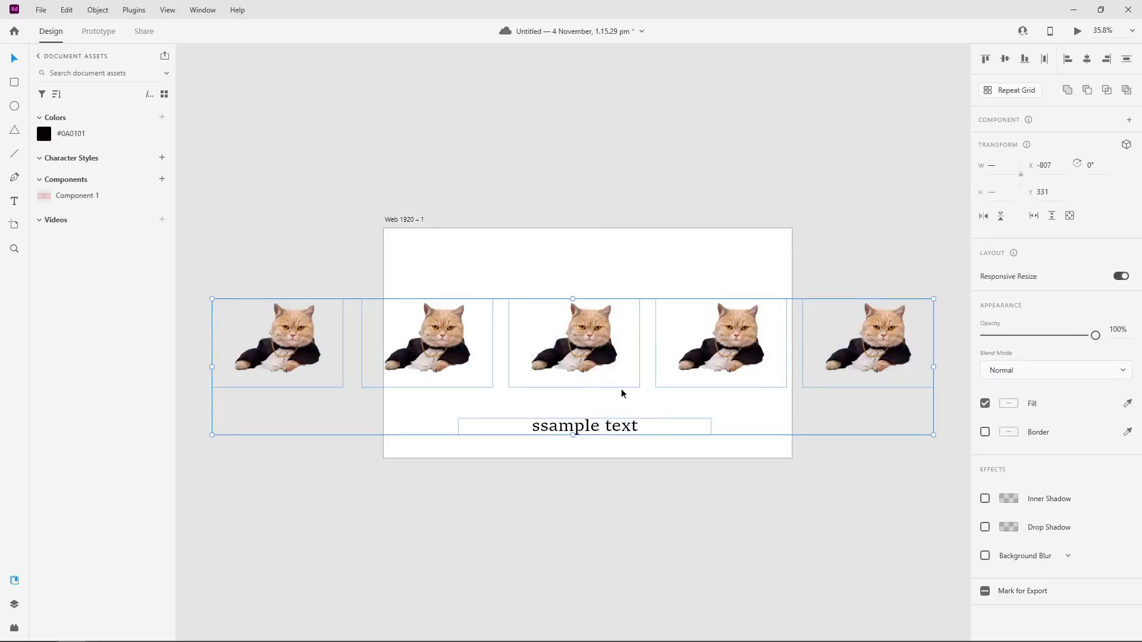
{"action": "right_click", "coordinate": [615, 424]}
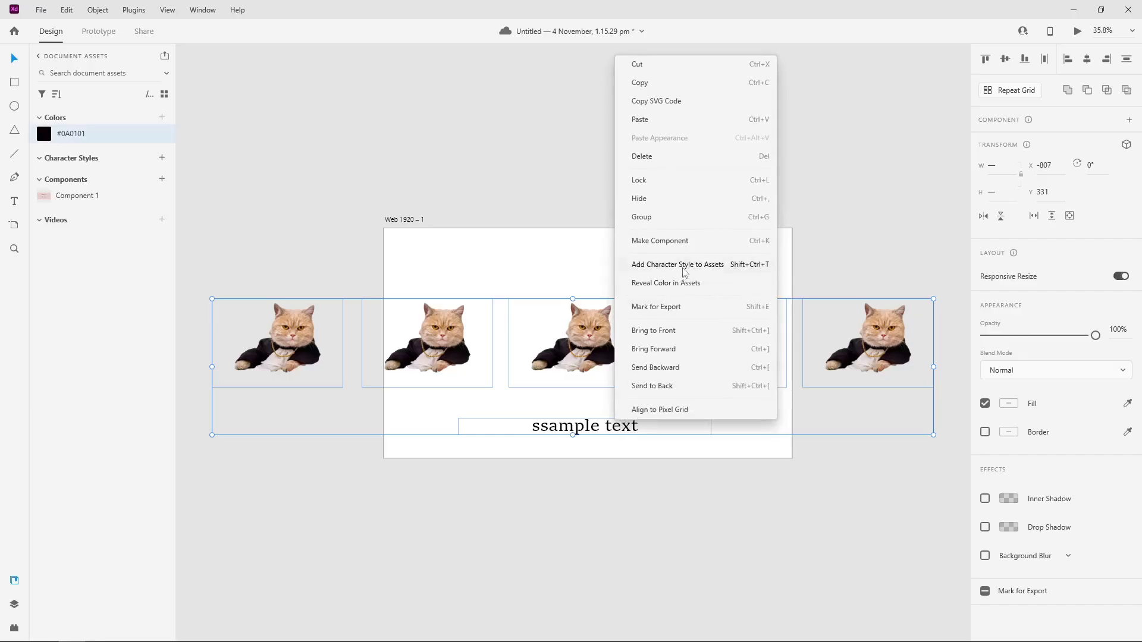
{"action": "left_click", "coordinate": [682, 269]}
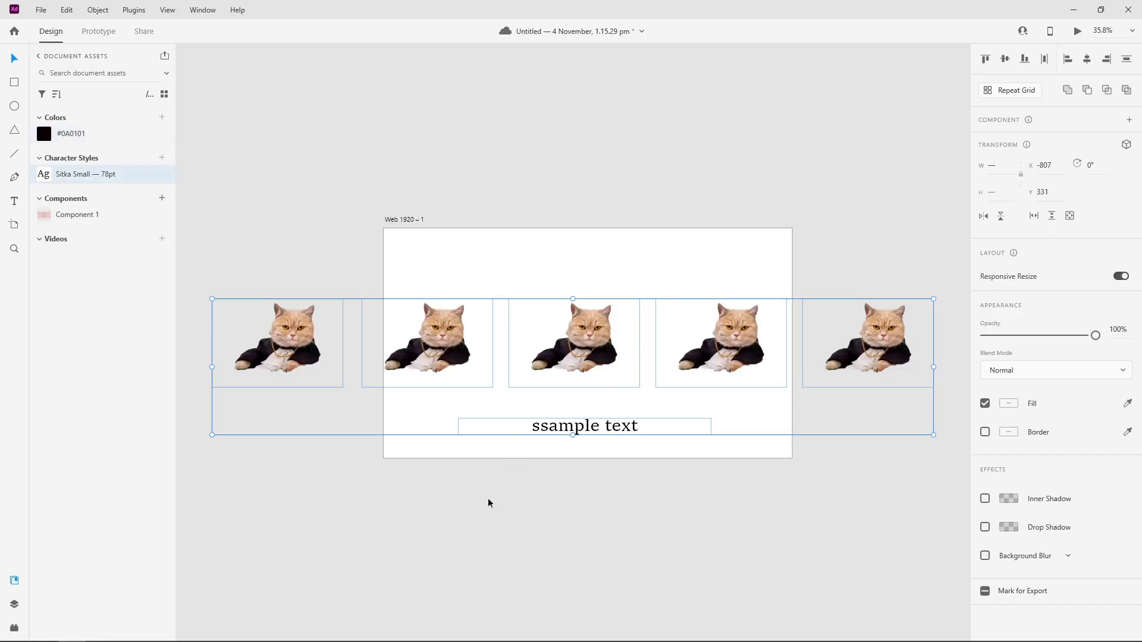
{"action": "left_click", "coordinate": [457, 509]}
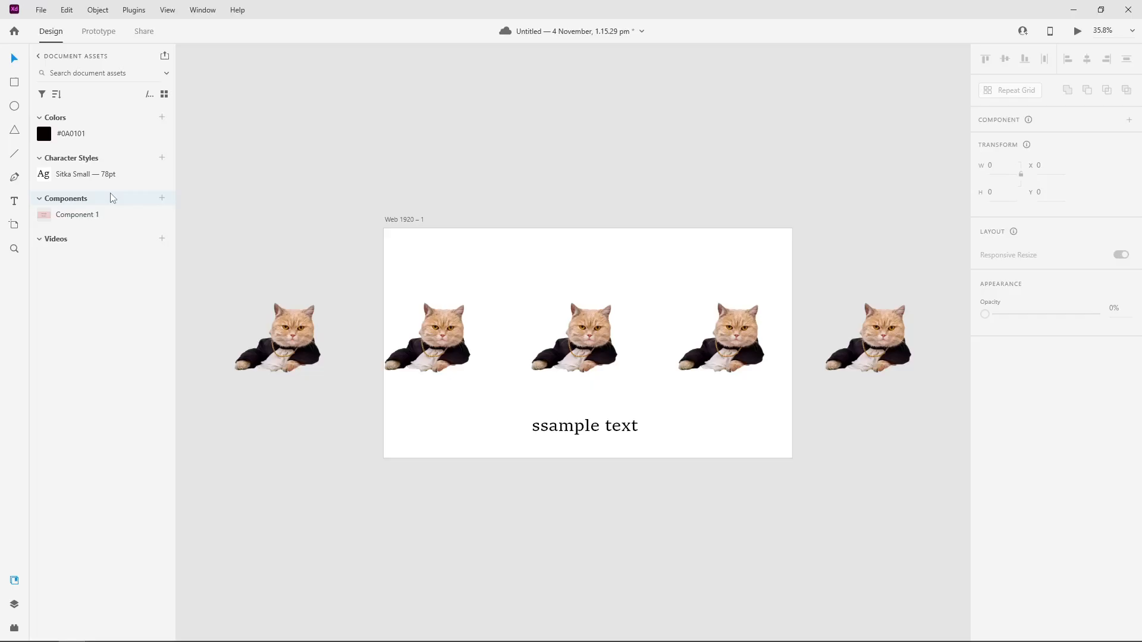
Step: Save the document
{"action": "key", "text": "ctrl+s"}
{"action": "scroll", "coordinate": [208, 327], "scroll_direction": "down", "scroll_amount": 1}
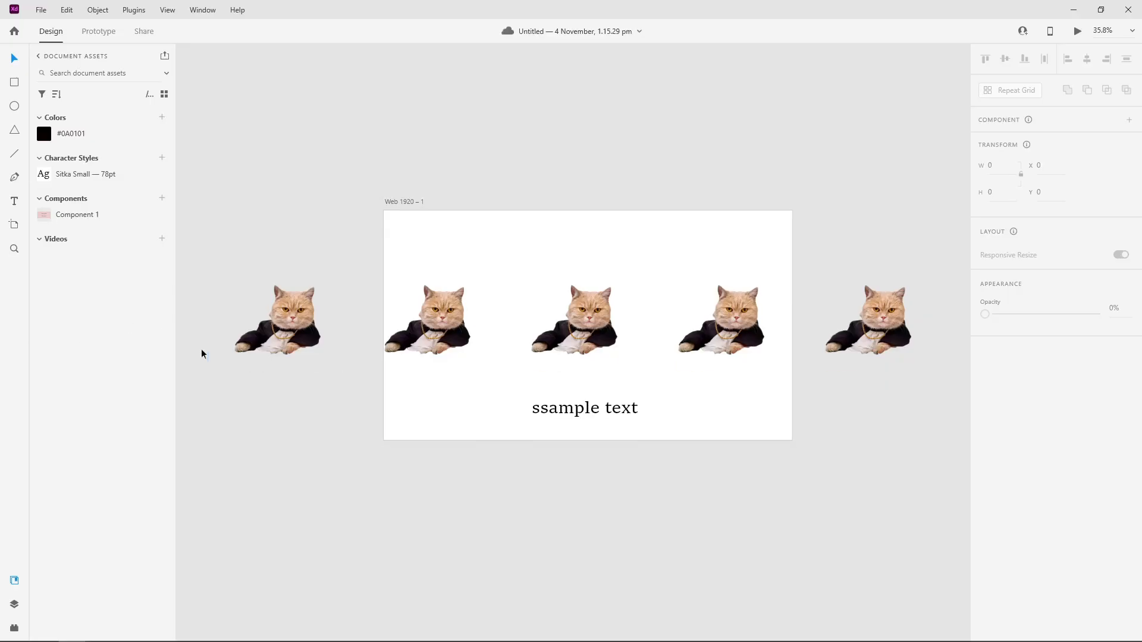
{"action": "scroll", "coordinate": [237, 374], "scroll_direction": "down", "scroll_amount": 1}
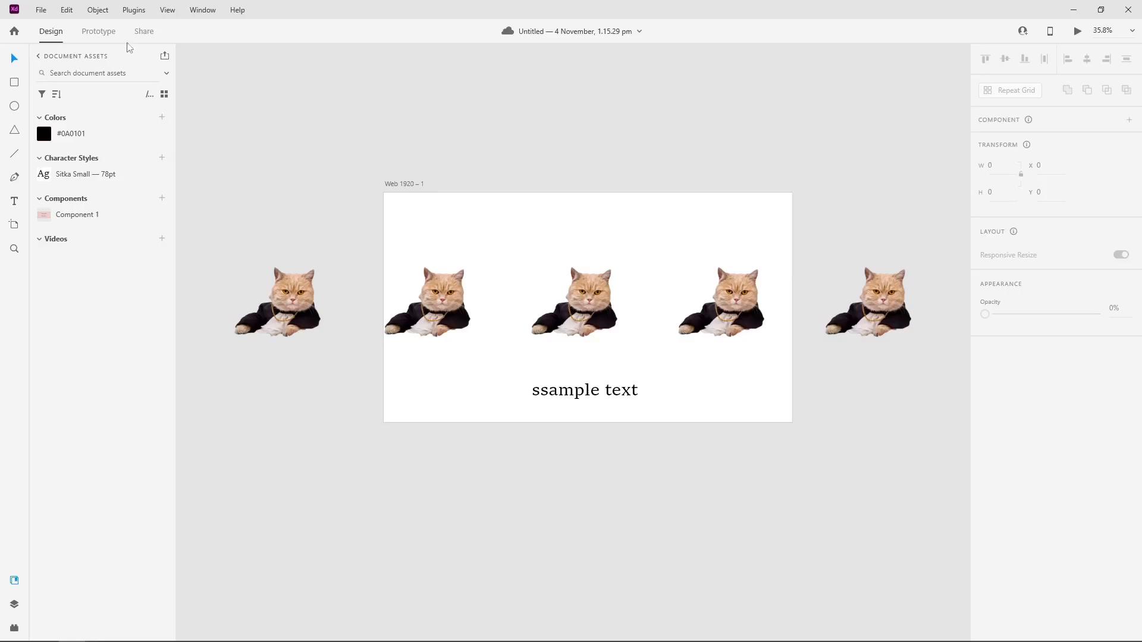
Step: Publish the current file's assets as a library from the Libraries manager, skipping the introduction and the invitation of people
{"action": "left_click", "coordinate": [166, 57]}
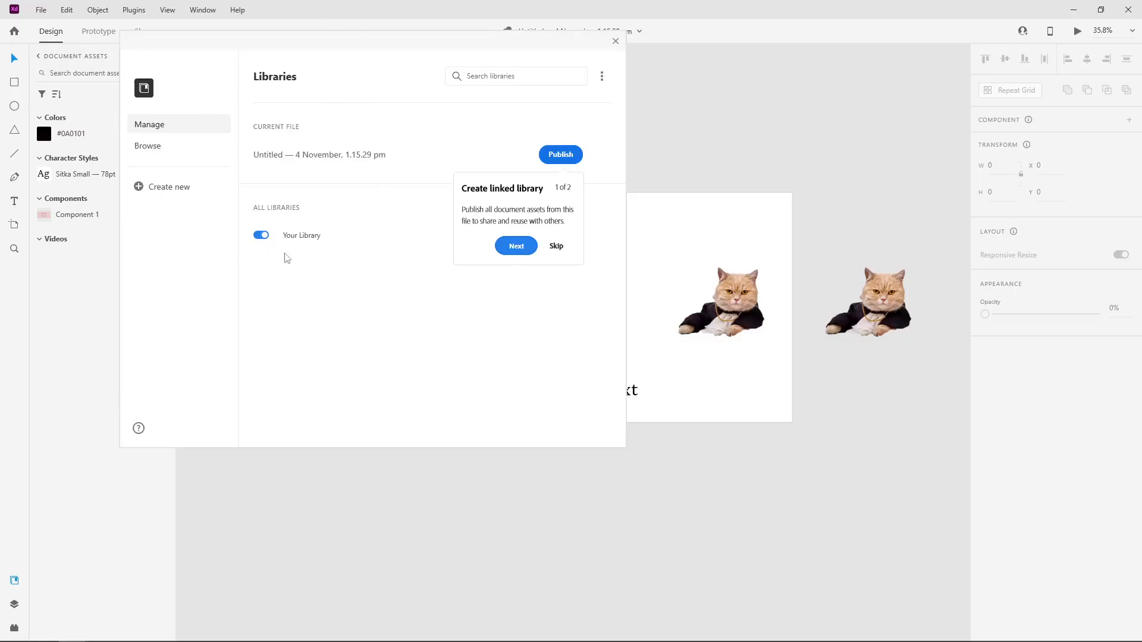
{"action": "left_click", "coordinate": [556, 246]}
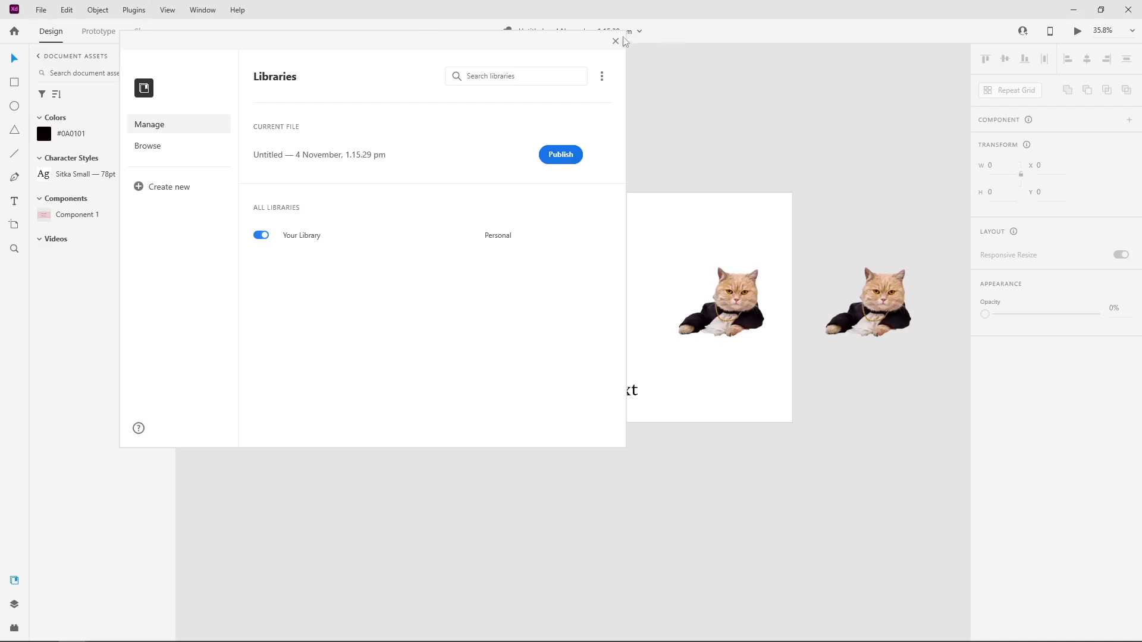
{"action": "left_click", "coordinate": [41, 9]}
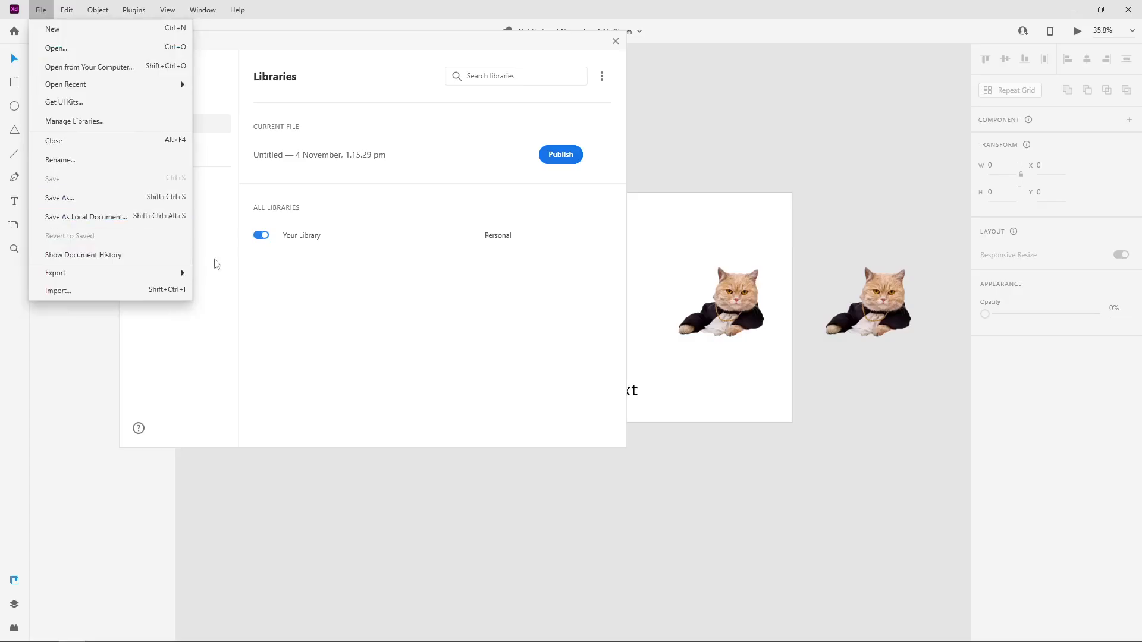
{"action": "left_click", "coordinate": [454, 422]}
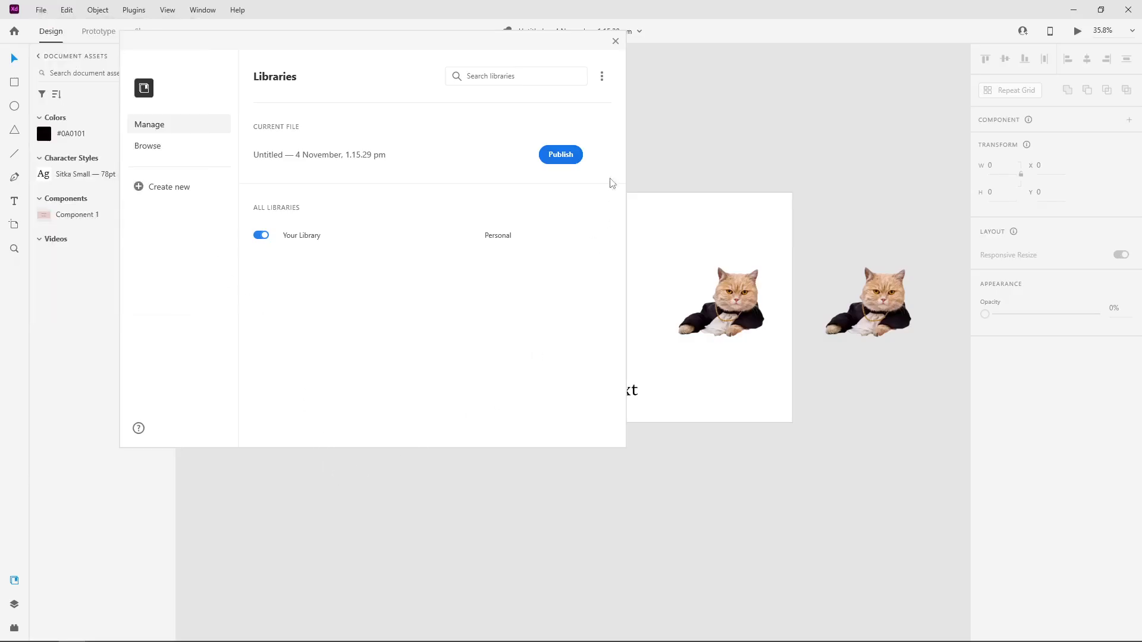
{"action": "left_click", "coordinate": [550, 160]}
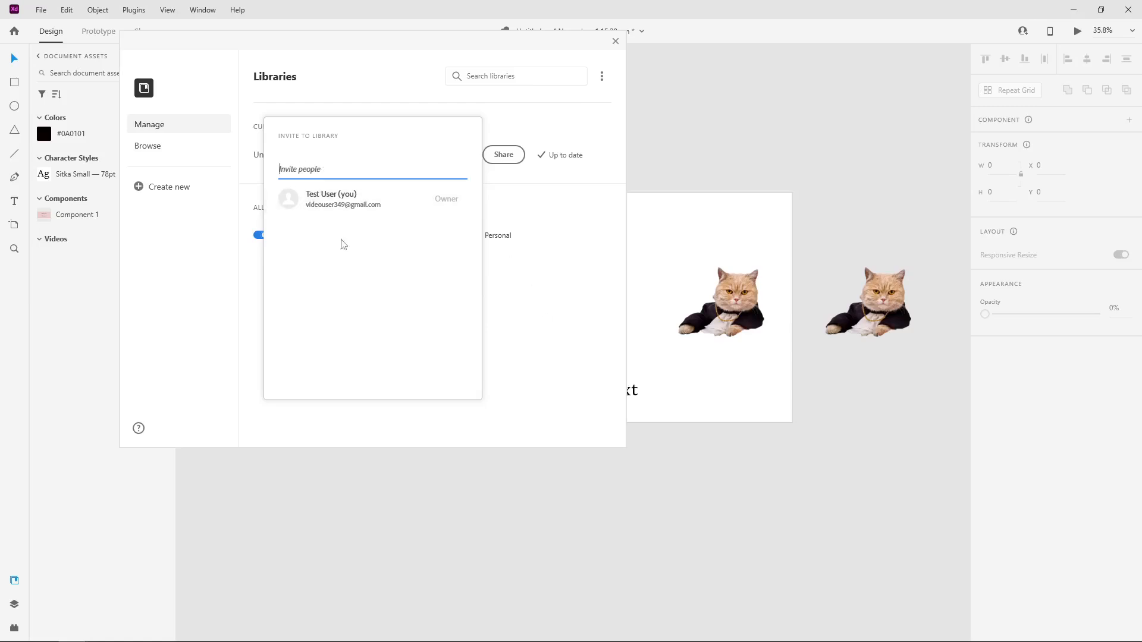
{"action": "left_click", "coordinate": [543, 334]}
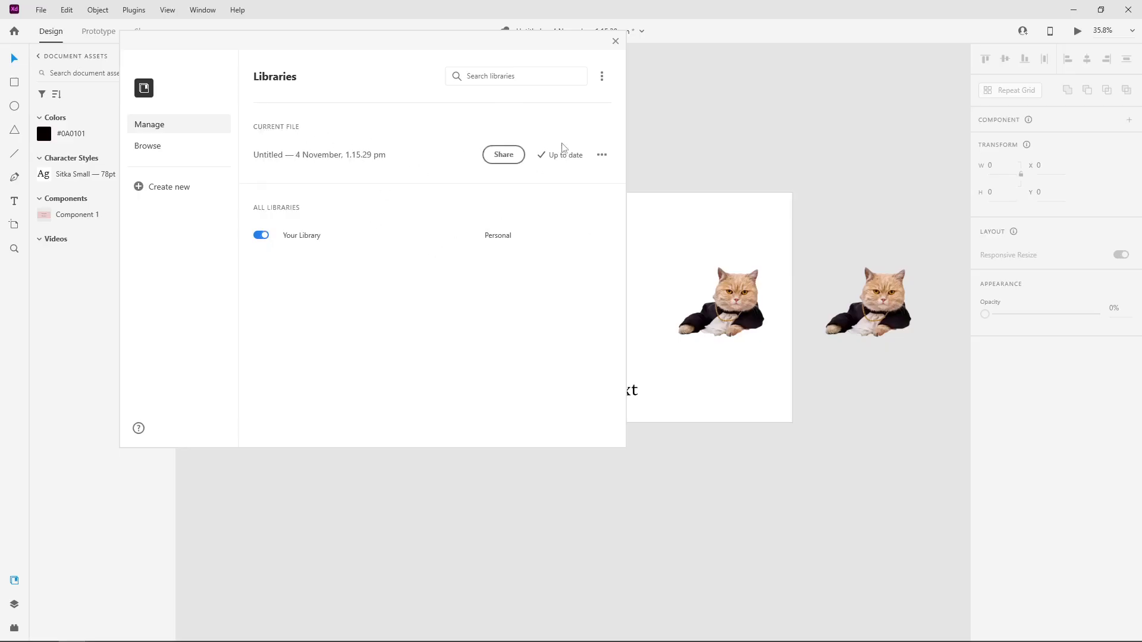
{"action": "left_click", "coordinate": [603, 158]}
{"action": "left_click", "coordinate": [604, 158]}
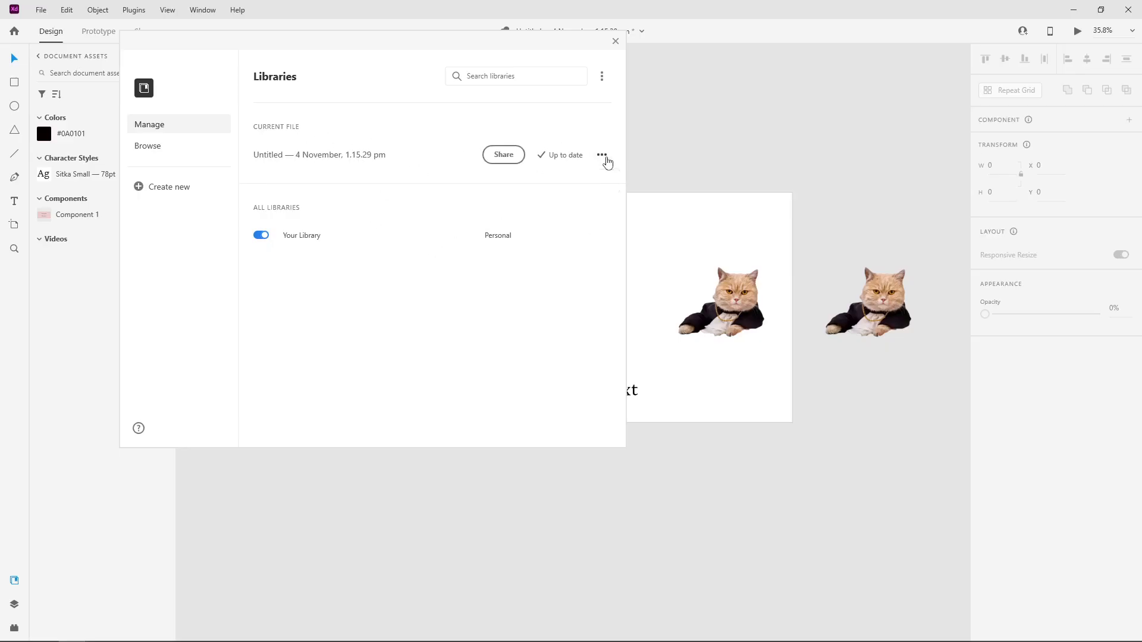